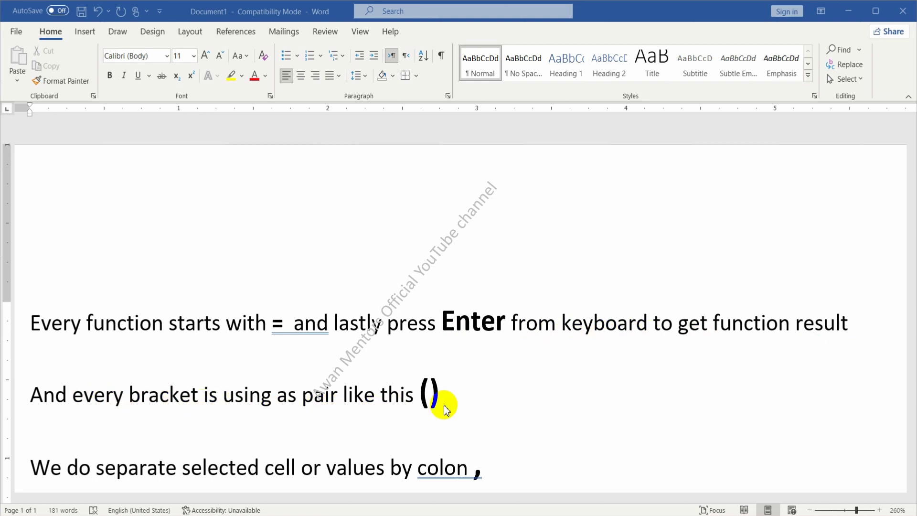
- Enter 300 as the first student's Total Marks in E2
{"action": "scroll", "coordinate": [210, 447], "scroll_direction": "down", "scroll_amount": 2}
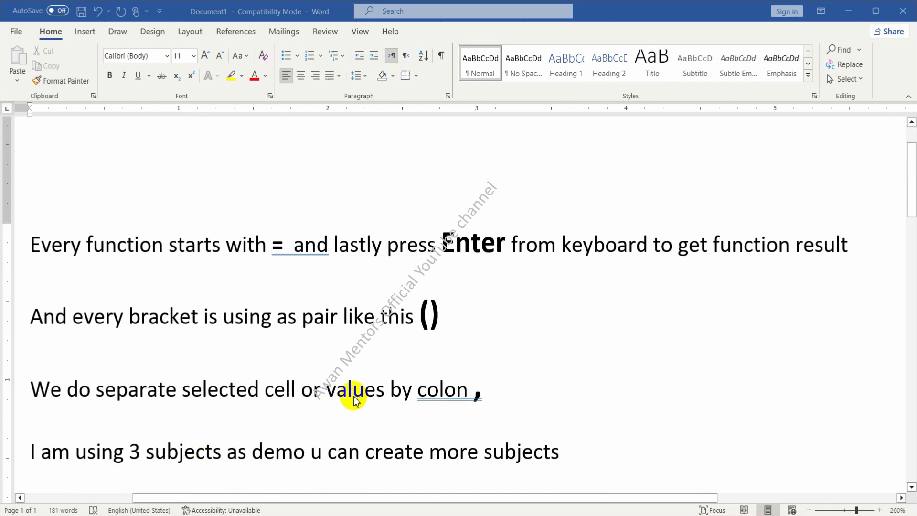
{"action": "scroll", "coordinate": [446, 406], "scroll_direction": "down", "scroll_amount": 2}
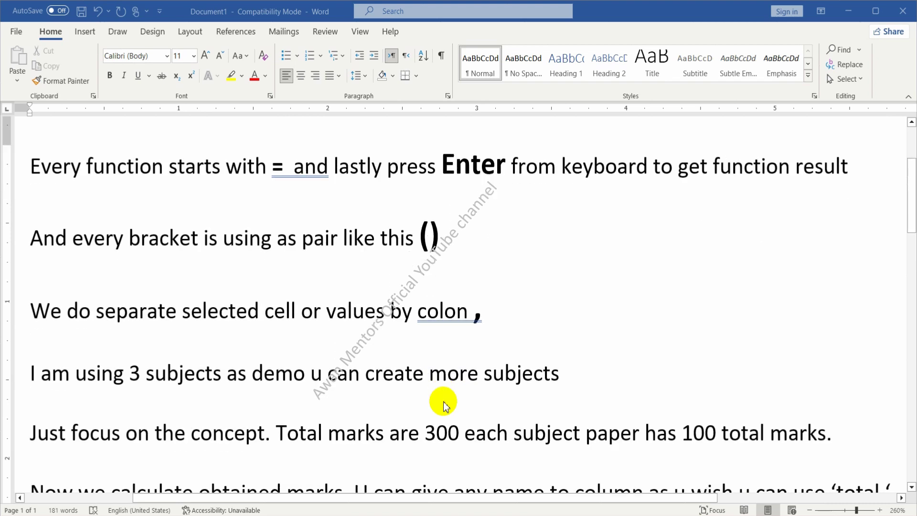
{"action": "scroll", "coordinate": [286, 311], "scroll_direction": "down", "scroll_amount": 2}
{"action": "scroll", "coordinate": [286, 311], "scroll_direction": "down", "scroll_amount": 2}
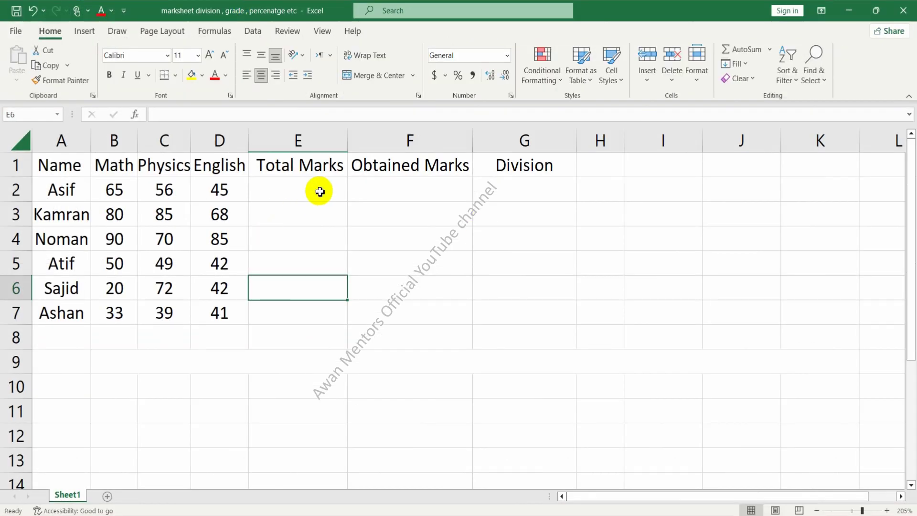
{"action": "left_click", "coordinate": [278, 188]}
{"action": "left_click", "coordinate": [151, 187]}
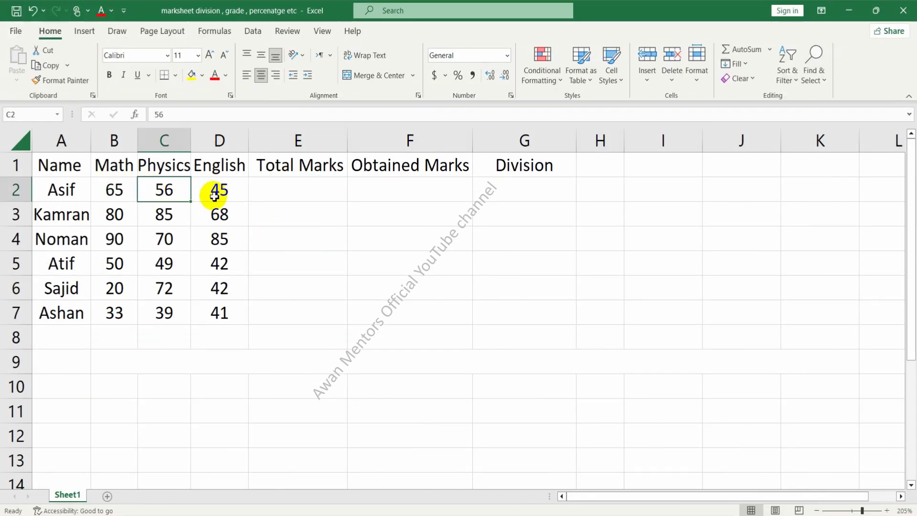
{"action": "left_click", "coordinate": [305, 198]}
{"action": "type", "text": "300"}
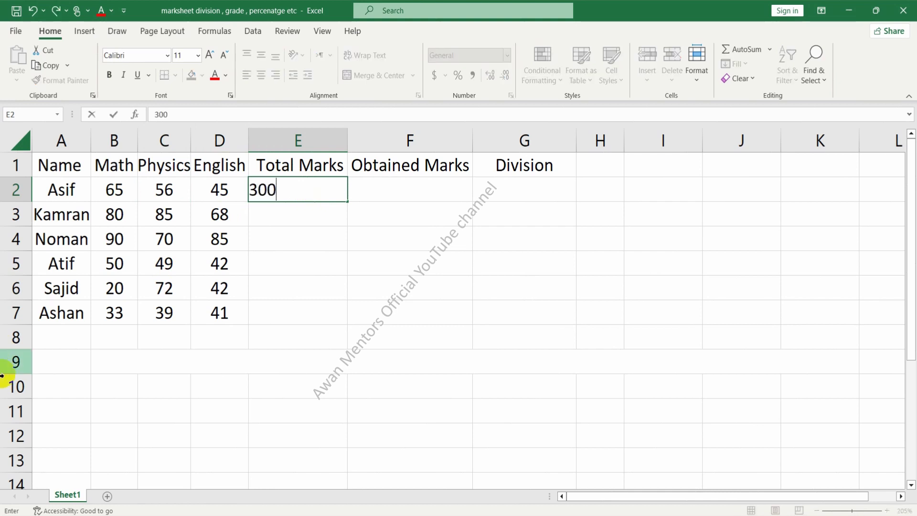
{"action": "left_click", "coordinate": [343, 216]}
- Type a 'drag it down' note across the merged B9:K9 cells in row 9
{"action": "left_click", "coordinate": [306, 408]}
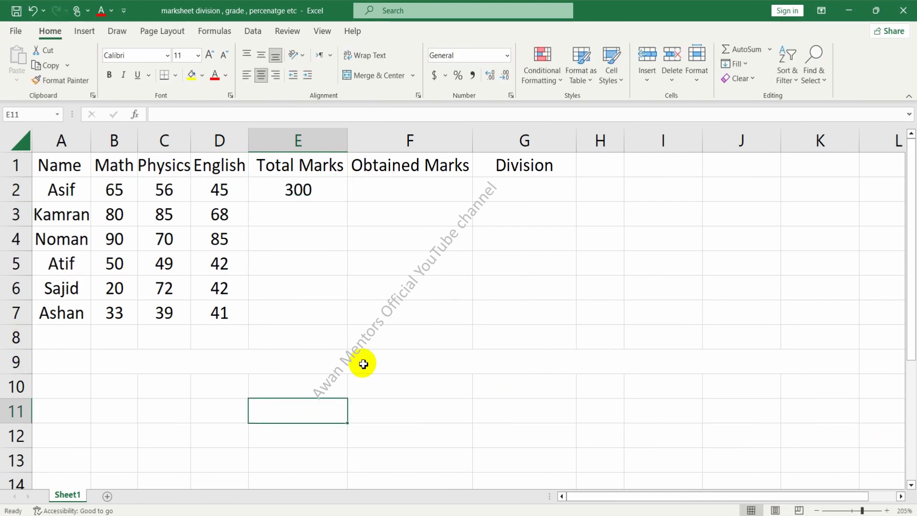
{"action": "left_click_drag", "start_coordinate": [115, 362], "coordinate": [850, 361]}
{"action": "type", "text": "drag it down"}
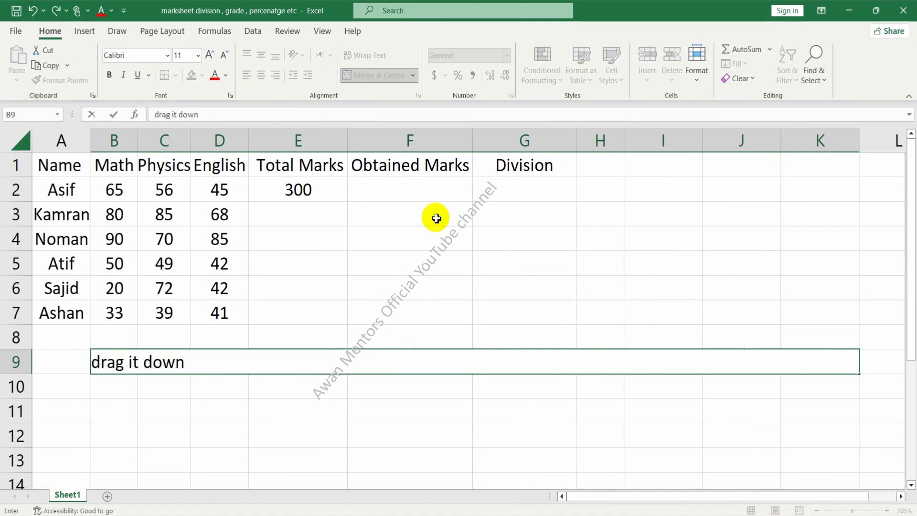
{"action": "left_click", "coordinate": [312, 187]}
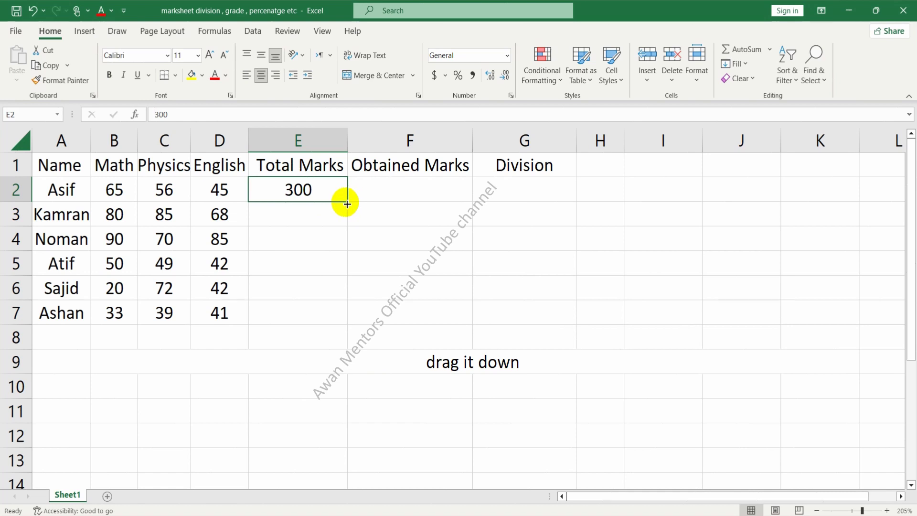
- Fill 300 down through E3:E7 and review the note's text
{"action": "left_click_drag", "start_coordinate": [347, 204], "coordinate": [347, 324]}
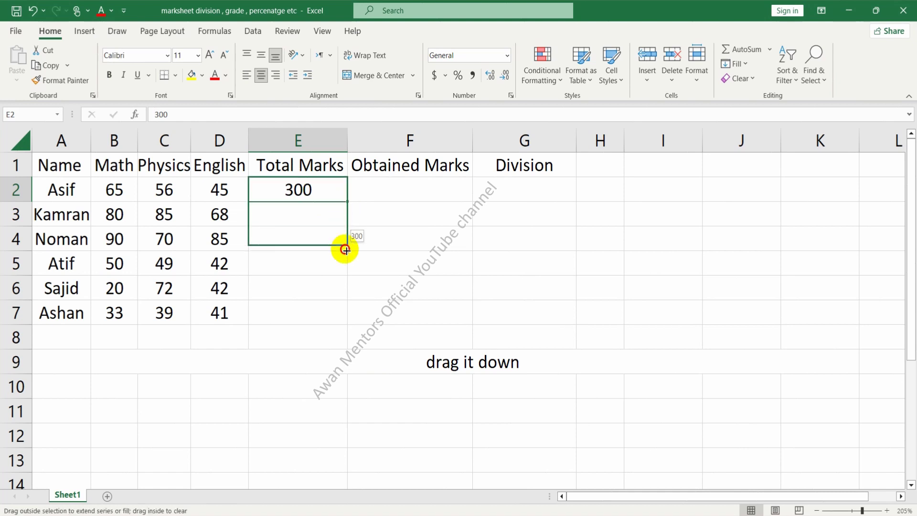
{"action": "left_click", "coordinate": [438, 356]}
{"action": "double_click", "coordinate": [458, 362]}
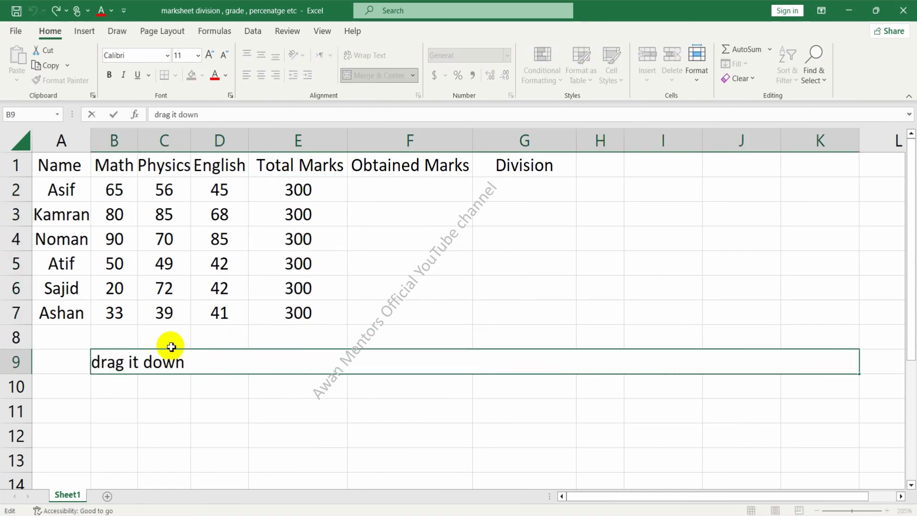
{"action": "left_click_drag", "start_coordinate": [189, 361], "coordinate": [37, 368]}
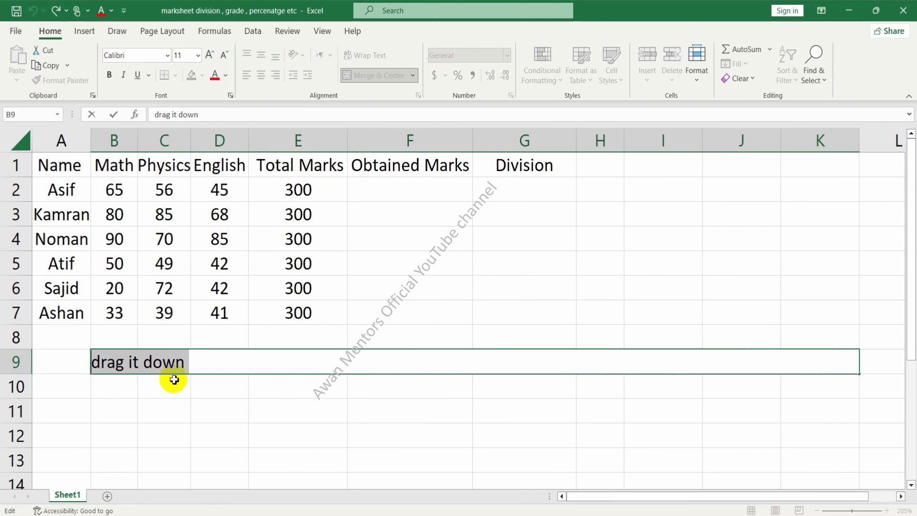
{"action": "left_click", "coordinate": [198, 362]}
- Enter =SUM(B2:D2) in F2 to total the first student's subject marks
{"action": "left_click", "coordinate": [403, 191]}
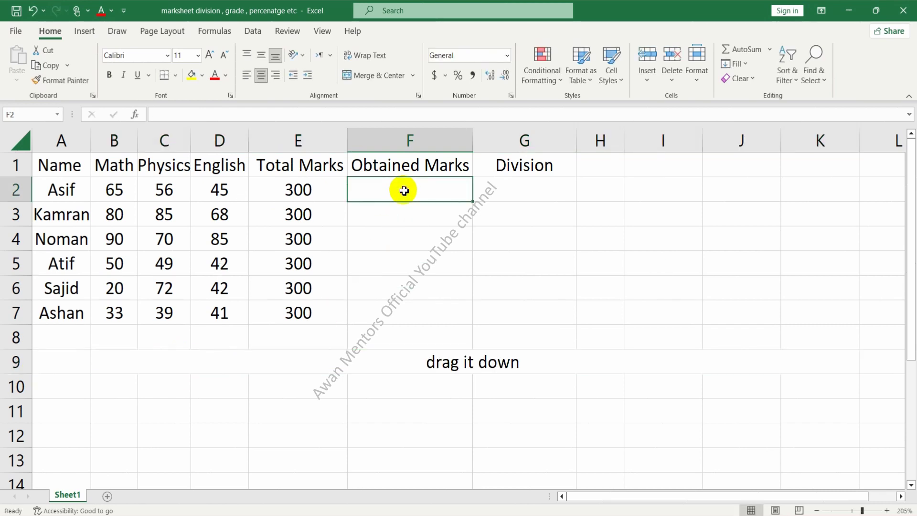
{"action": "left_click", "coordinate": [352, 512]}
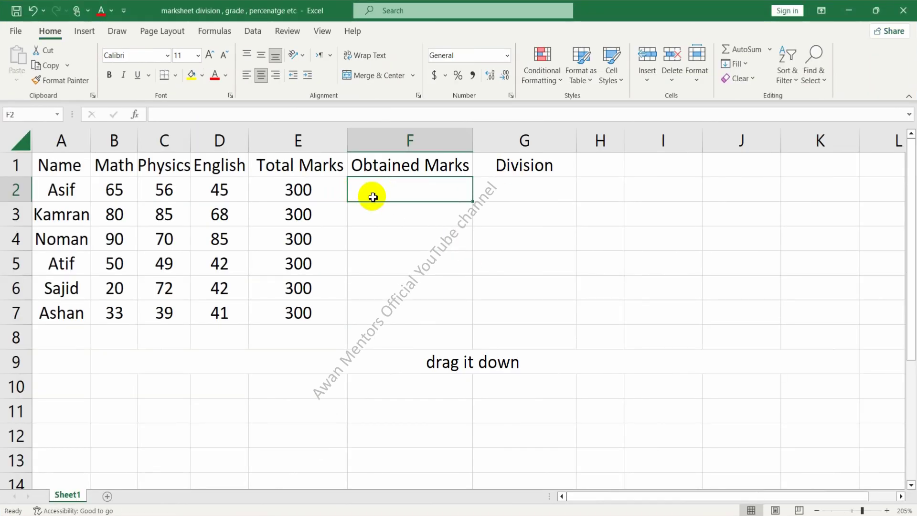
{"action": "type", "text": "=su"}
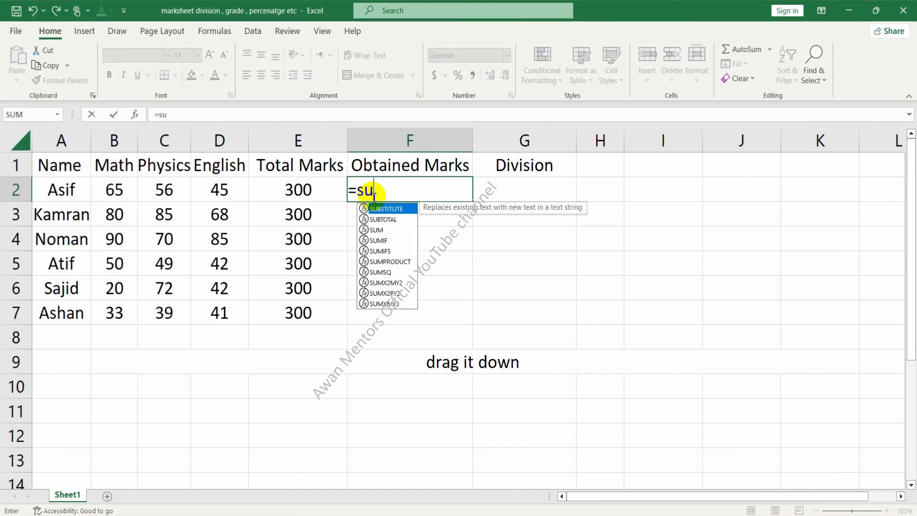
{"action": "type", "text": "m"}
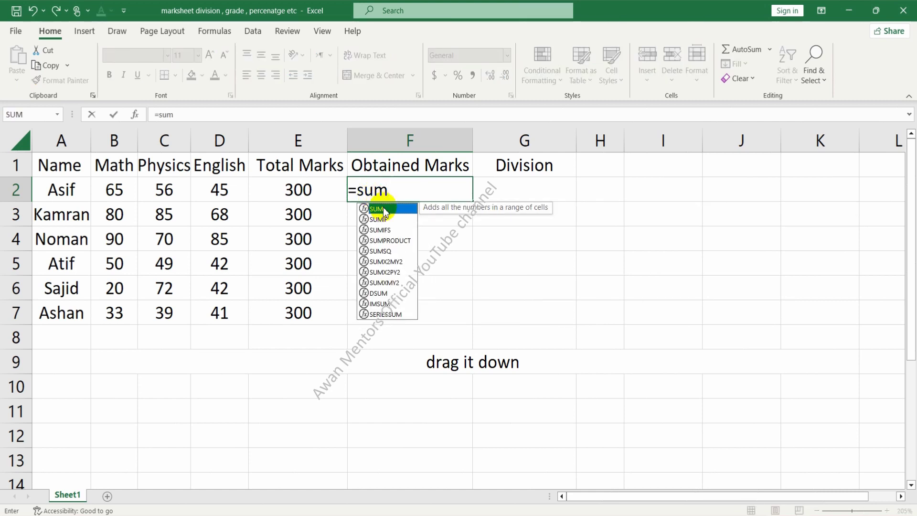
{"action": "double_click", "coordinate": [385, 211]}
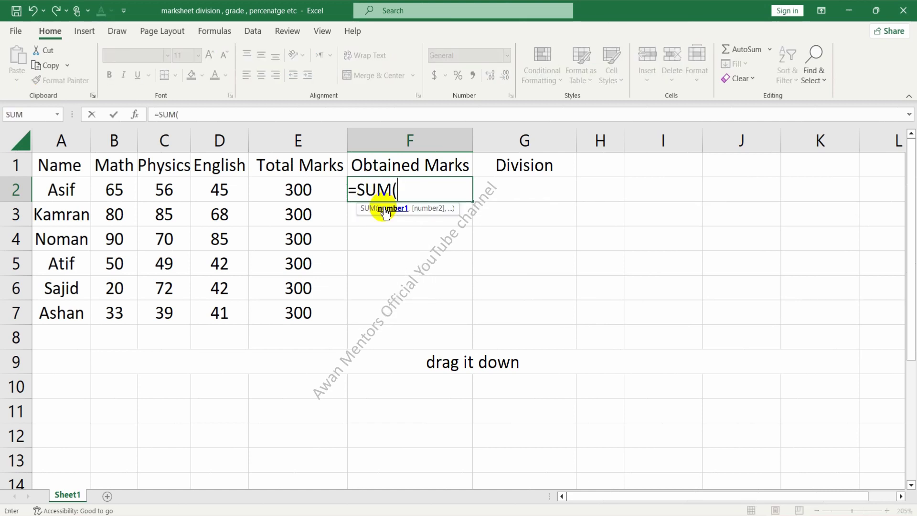
{"action": "left_click", "coordinate": [102, 190]}
{"action": "left_click_drag", "start_coordinate": [137, 194], "coordinate": [227, 191]}
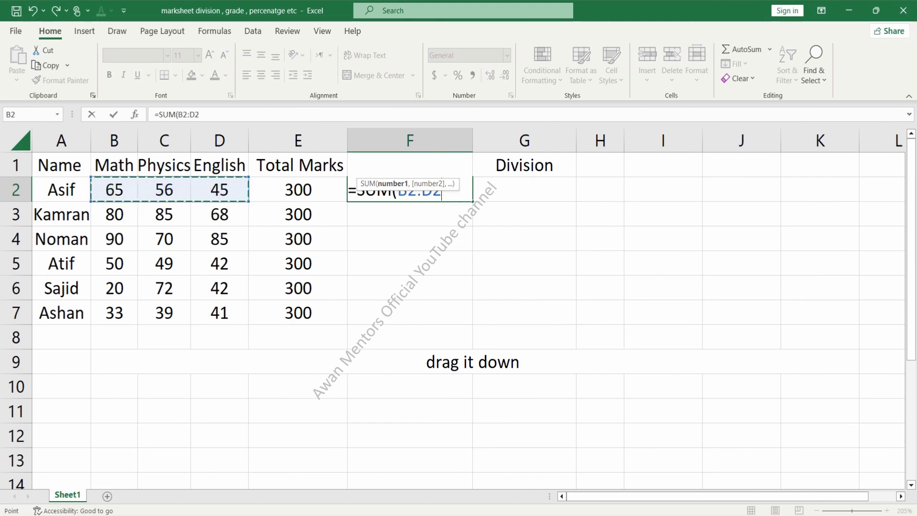
{"action": "type", "text": ")"}
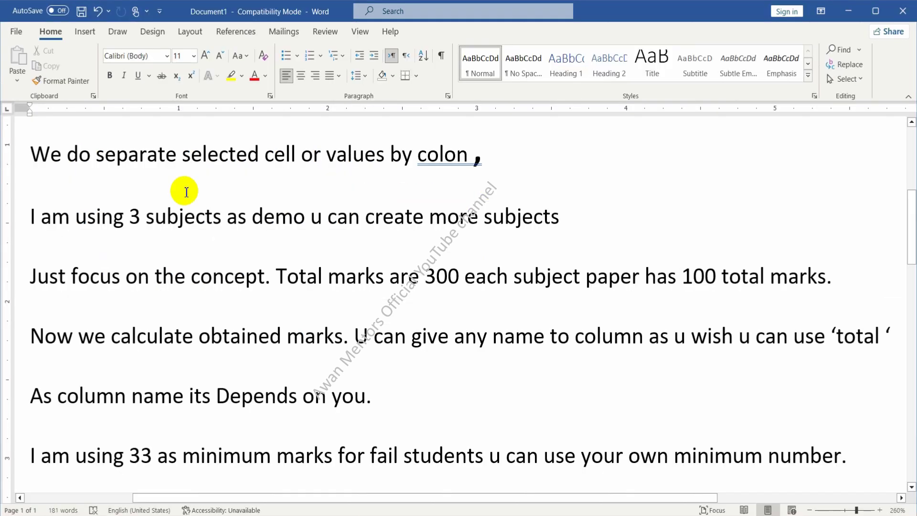
{"action": "scroll", "coordinate": [242, 191], "scroll_direction": "up", "scroll_amount": 3}
{"action": "scroll", "coordinate": [272, 251], "scroll_direction": "up", "scroll_amount": 1}
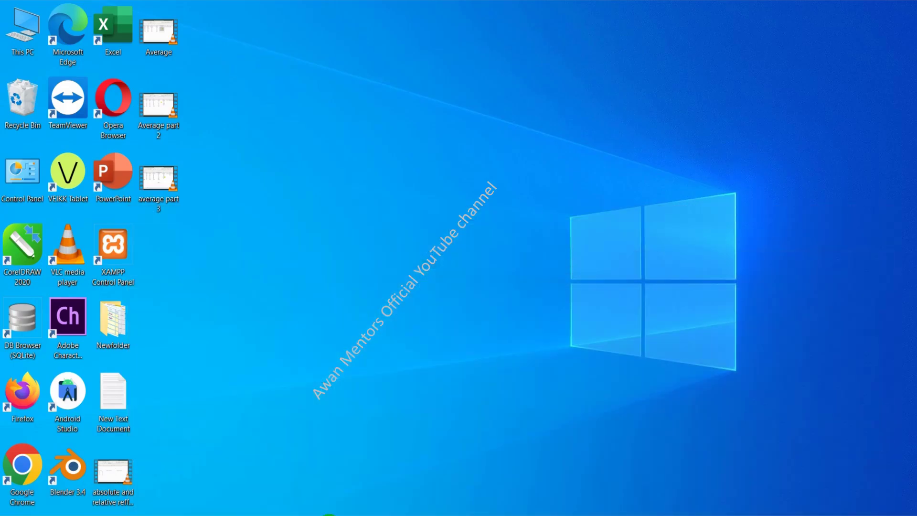
{"action": "key", "text": "Return"}
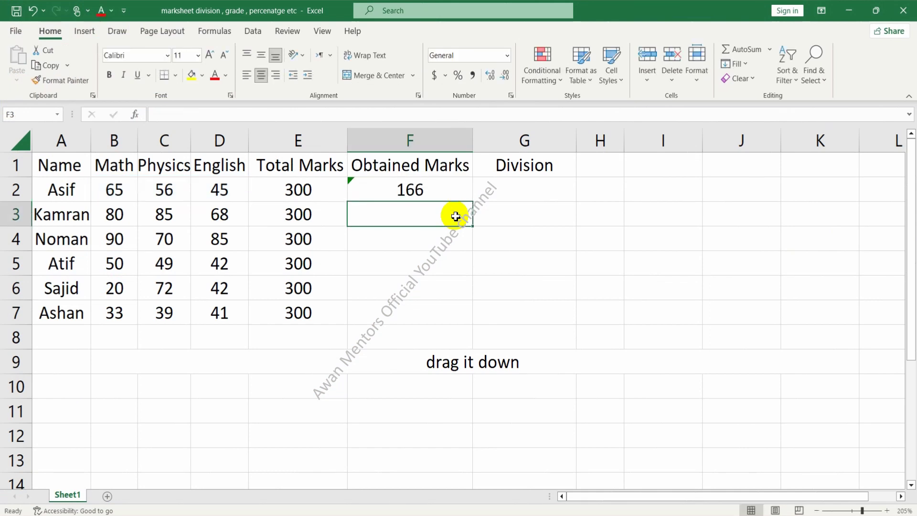
- Copy the F2 sum down through F7 for all students
{"action": "left_click", "coordinate": [418, 189]}
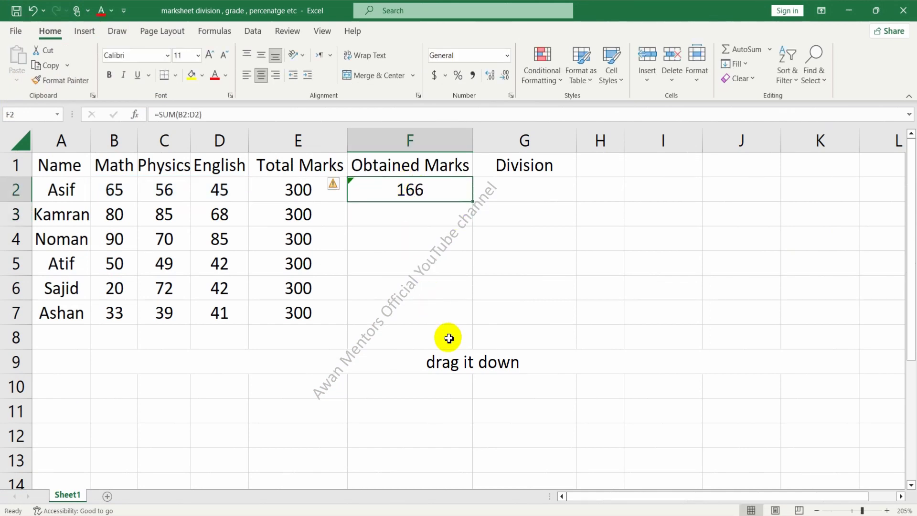
{"action": "left_click", "coordinate": [436, 366]}
{"action": "left_click", "coordinate": [451, 197]}
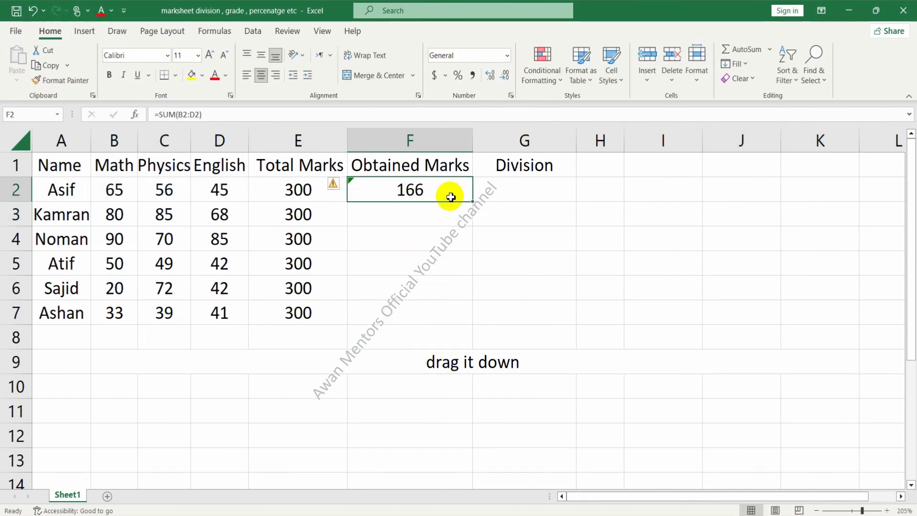
{"action": "left_click_drag", "start_coordinate": [473, 201], "coordinate": [459, 308]}
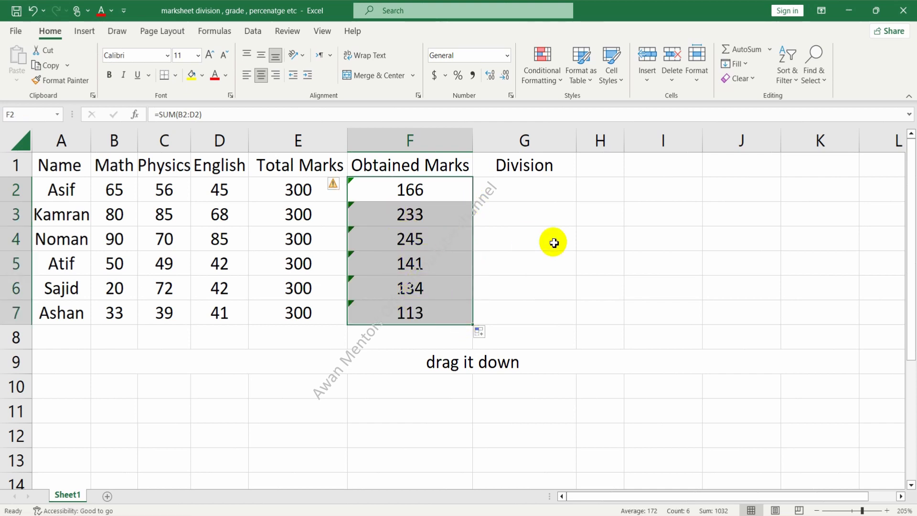
{"action": "left_click", "coordinate": [571, 193]}
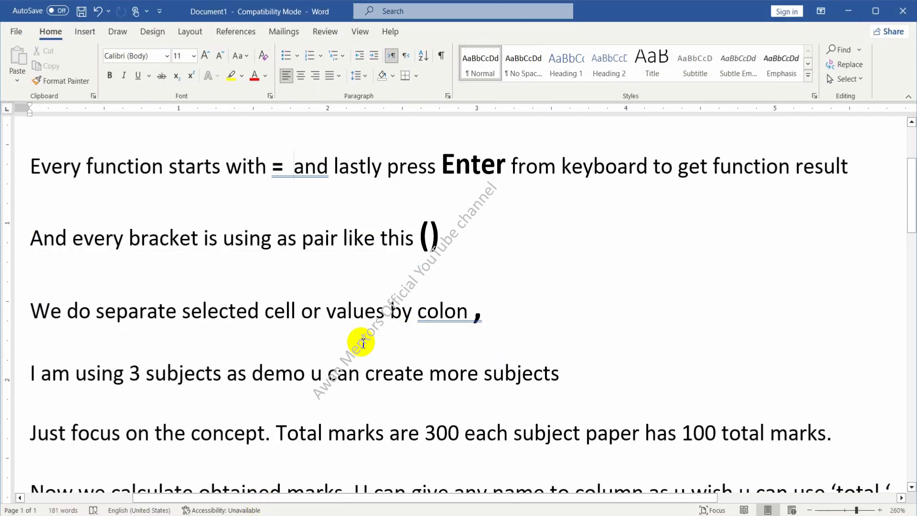
{"action": "scroll", "coordinate": [363, 342], "scroll_direction": "down", "scroll_amount": 3}
{"action": "scroll", "coordinate": [358, 344], "scroll_direction": "down", "scroll_amount": 3}
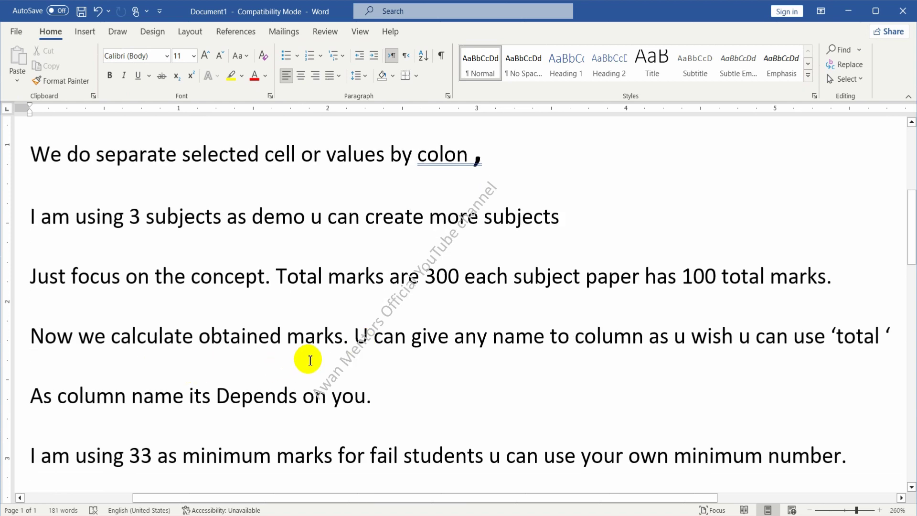
{"action": "scroll", "coordinate": [295, 368], "scroll_direction": "down", "scroll_amount": 3}
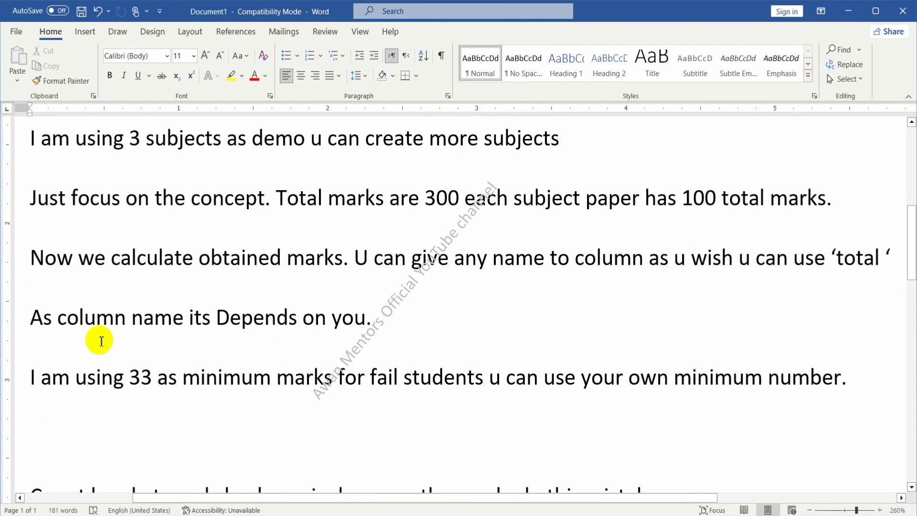
{"action": "scroll", "coordinate": [143, 353], "scroll_direction": "down", "scroll_amount": 3}
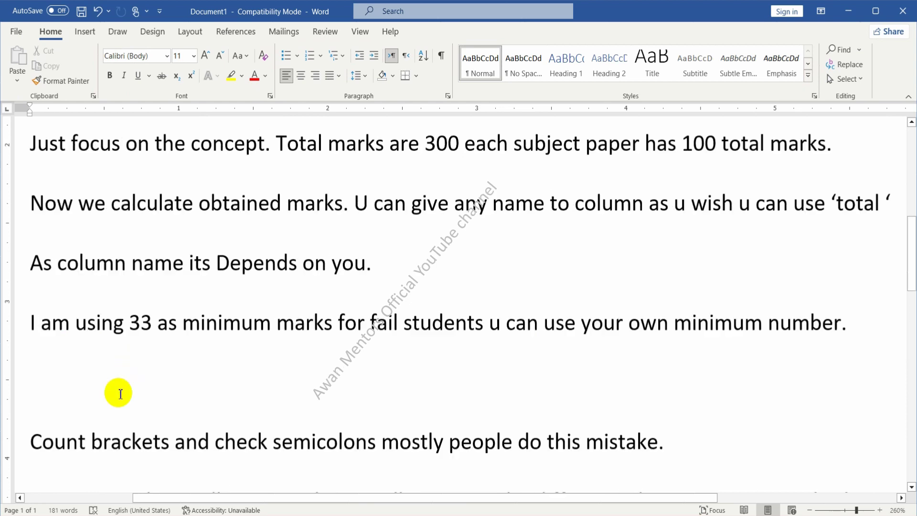
{"action": "scroll", "coordinate": [124, 382], "scroll_direction": "down", "scroll_amount": 1}
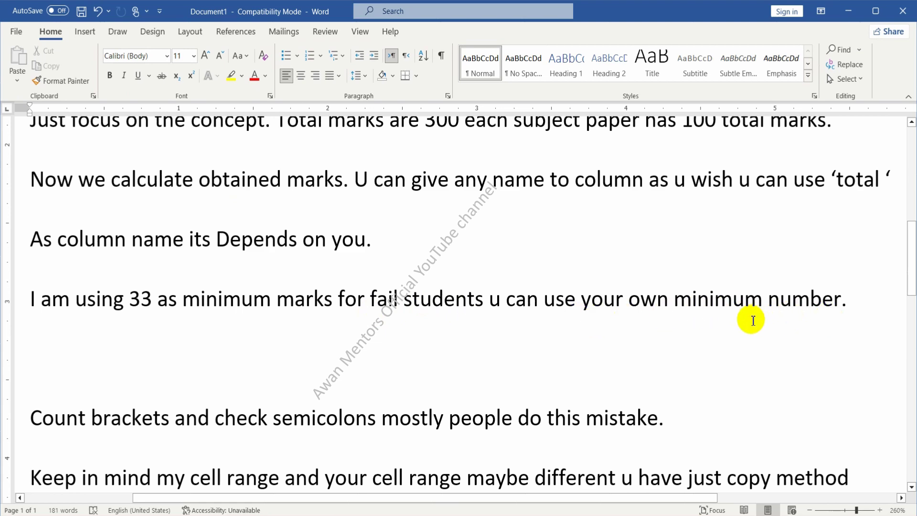
{"action": "scroll", "coordinate": [246, 277], "scroll_direction": "down", "scroll_amount": 1}
{"action": "scroll", "coordinate": [250, 281], "scroll_direction": "down", "scroll_amount": 1}
{"action": "scroll", "coordinate": [111, 204], "scroll_direction": "down", "scroll_amount": 2}
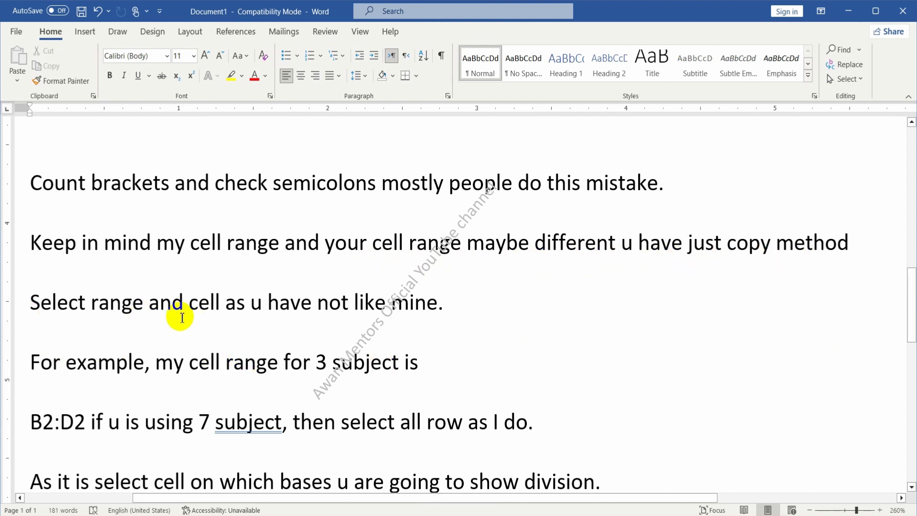
{"action": "key", "text": "alt+Tab"}
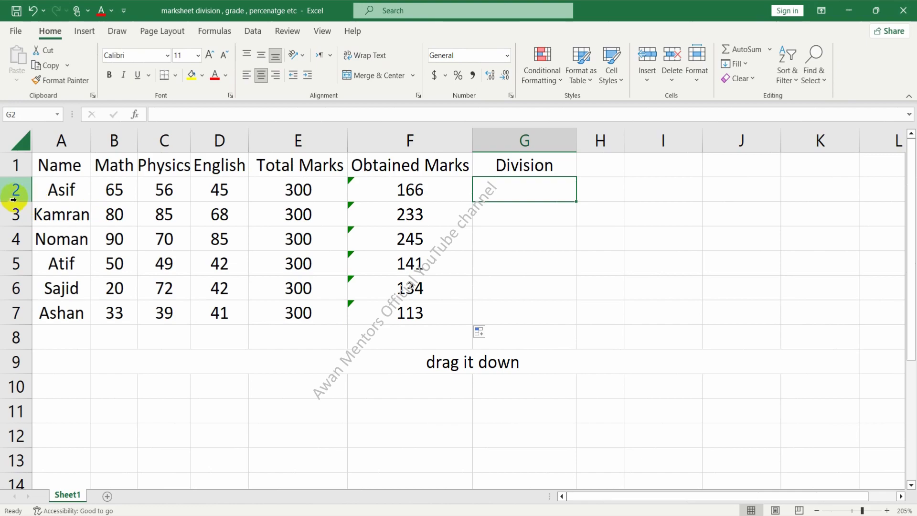
{"action": "key", "text": "super+d"}
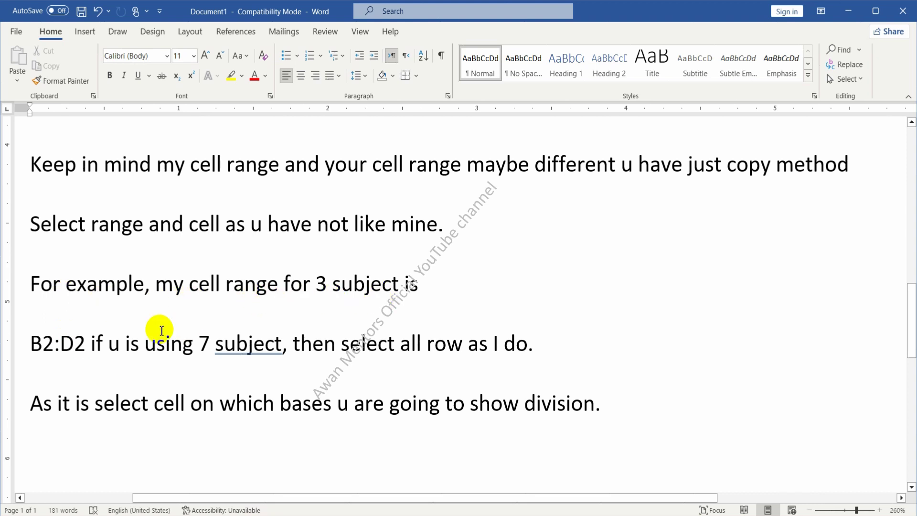
{"action": "double_click", "coordinate": [78, 344]}
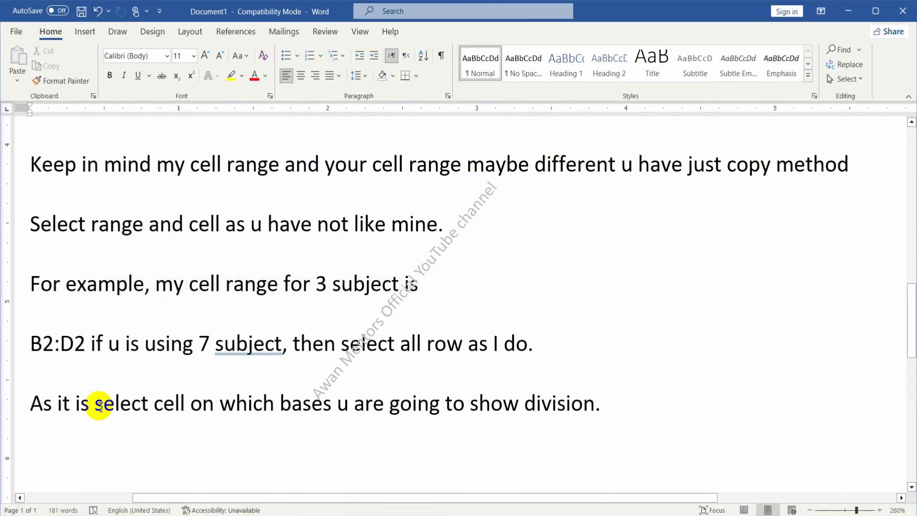
{"action": "left_click_drag", "start_coordinate": [95, 405], "coordinate": [204, 440]}
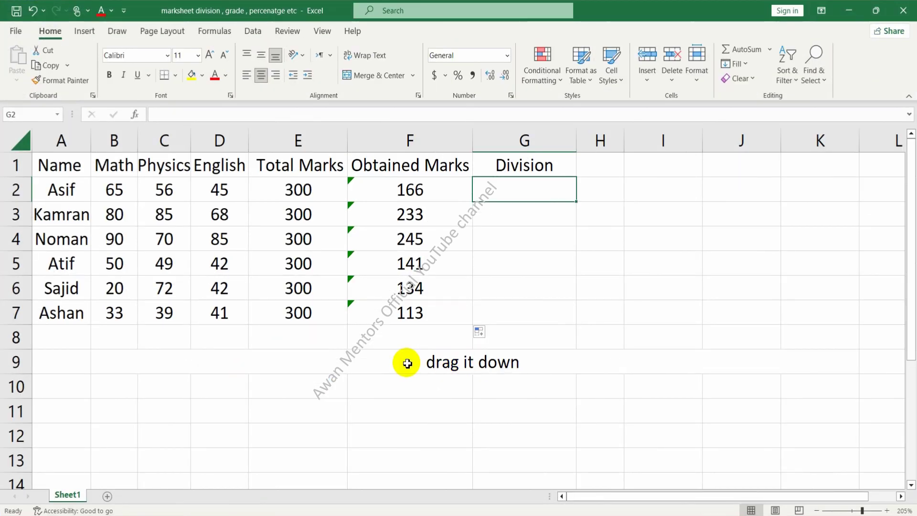
{"action": "scroll", "coordinate": [407, 363], "scroll_direction": "down", "scroll_amount": 2}
{"action": "scroll", "coordinate": [407, 363], "scroll_direction": "up", "scroll_amount": 1}
{"action": "scroll", "coordinate": [396, 361], "scroll_direction": "down", "scroll_amount": 1}
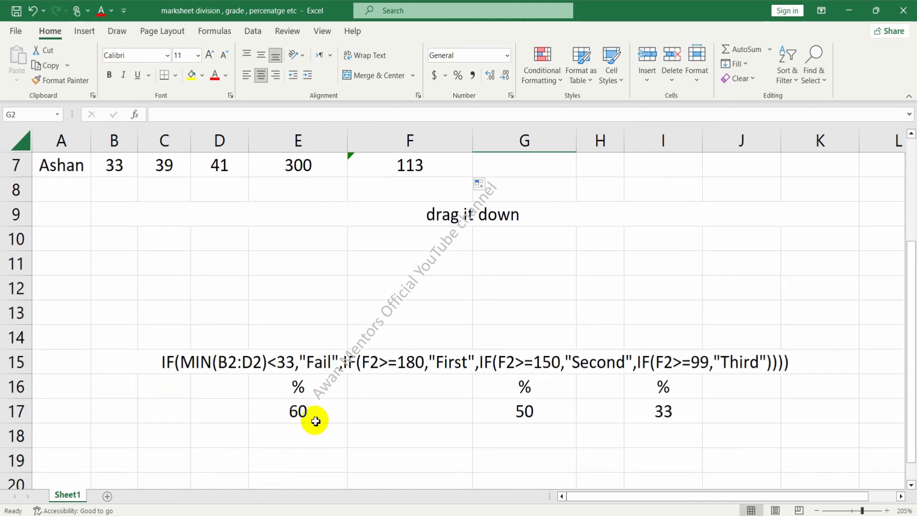
{"action": "left_click", "coordinate": [300, 414]}
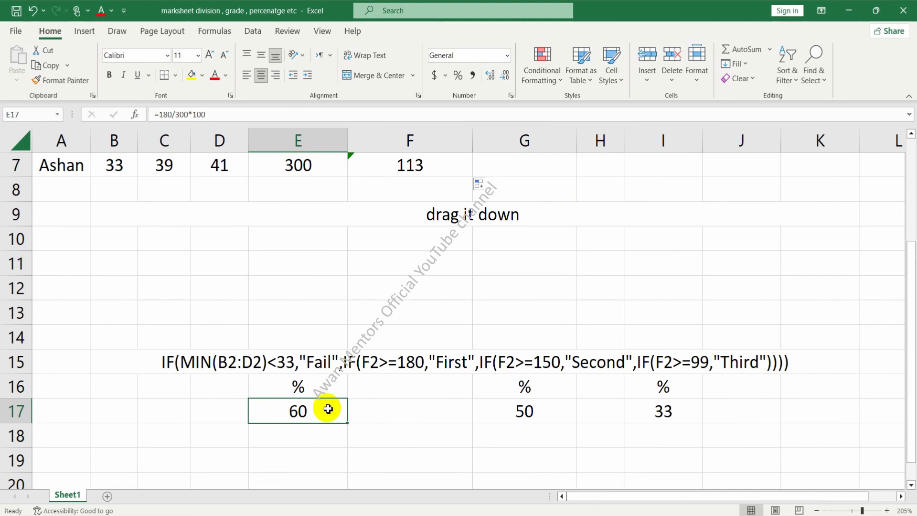
{"action": "right_click", "coordinate": [208, 31]}
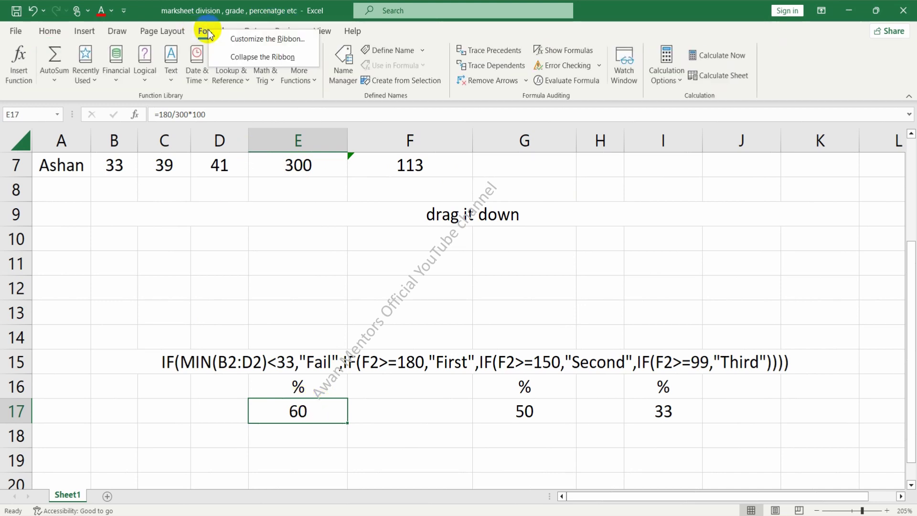
{"action": "left_click", "coordinate": [563, 50]}
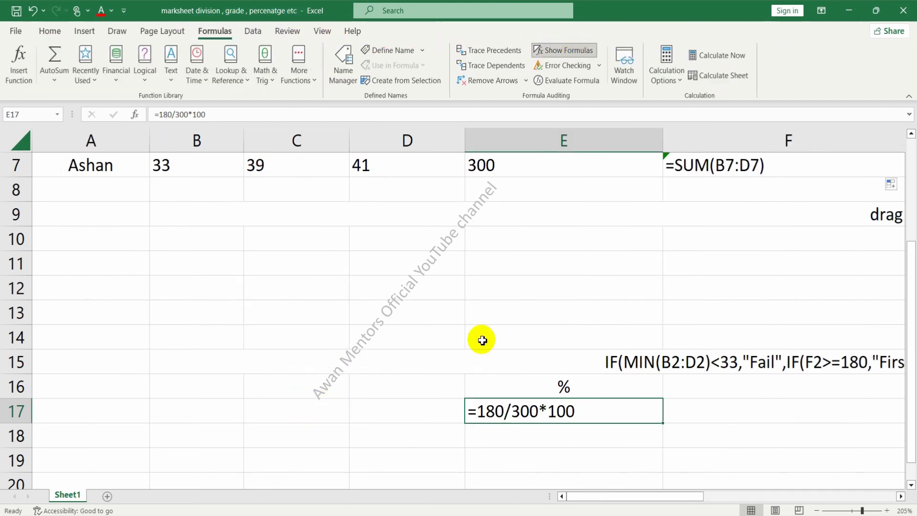
{"action": "left_click_drag", "start_coordinate": [614, 495], "coordinate": [724, 496]}
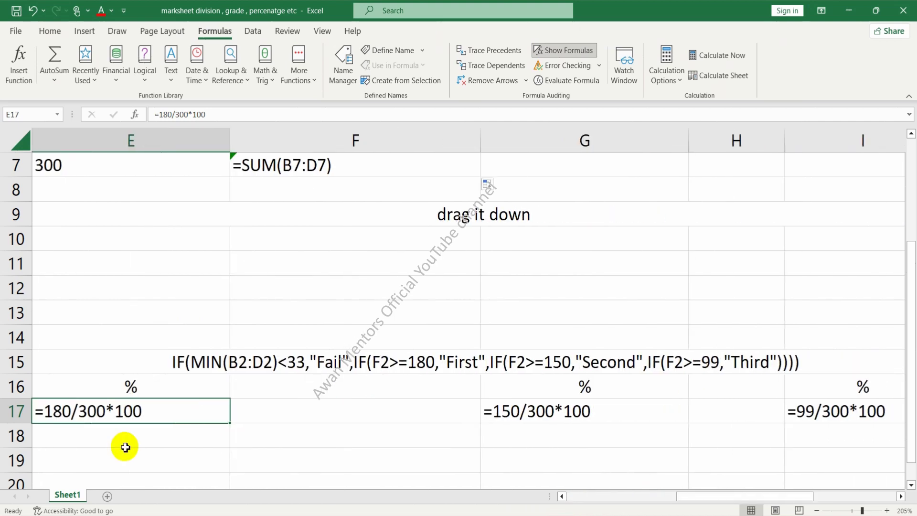
{"action": "left_click", "coordinate": [163, 388]}
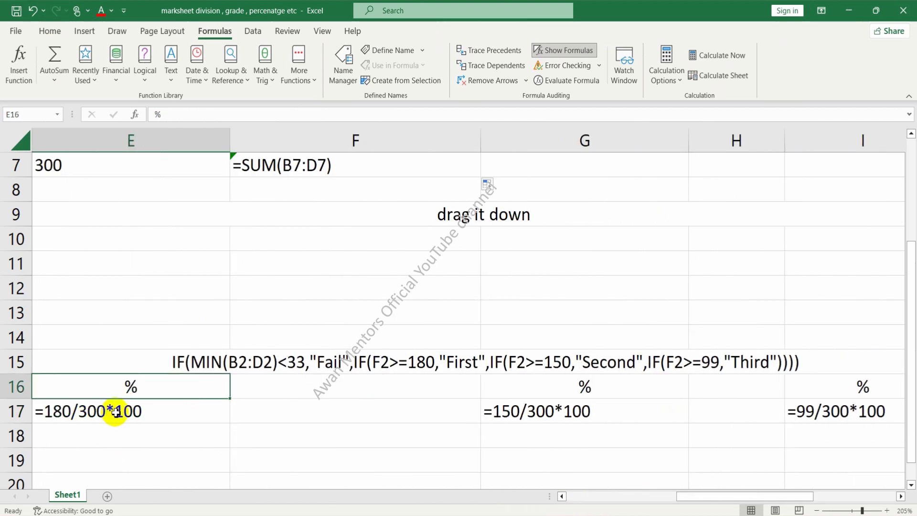
{"action": "left_click", "coordinate": [542, 411]}
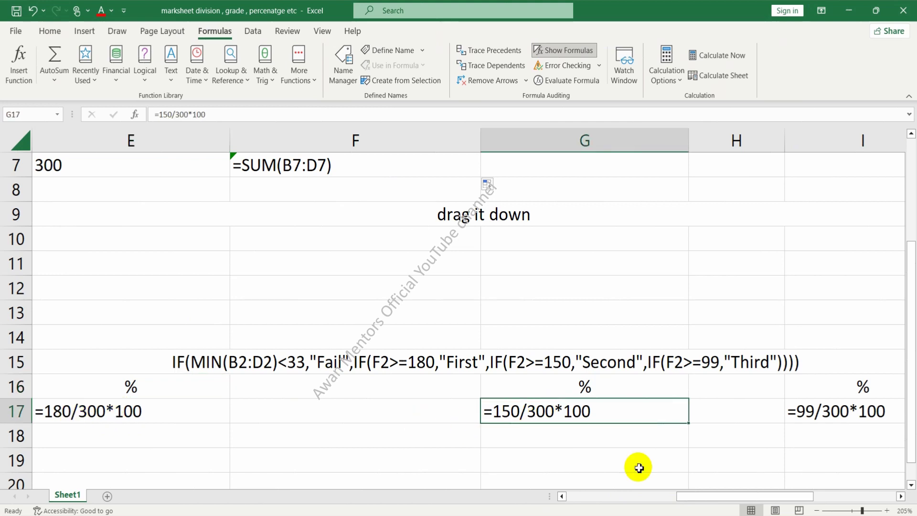
{"action": "left_click_drag", "start_coordinate": [701, 497], "coordinate": [728, 498]}
{"action": "left_click", "coordinate": [643, 411]}
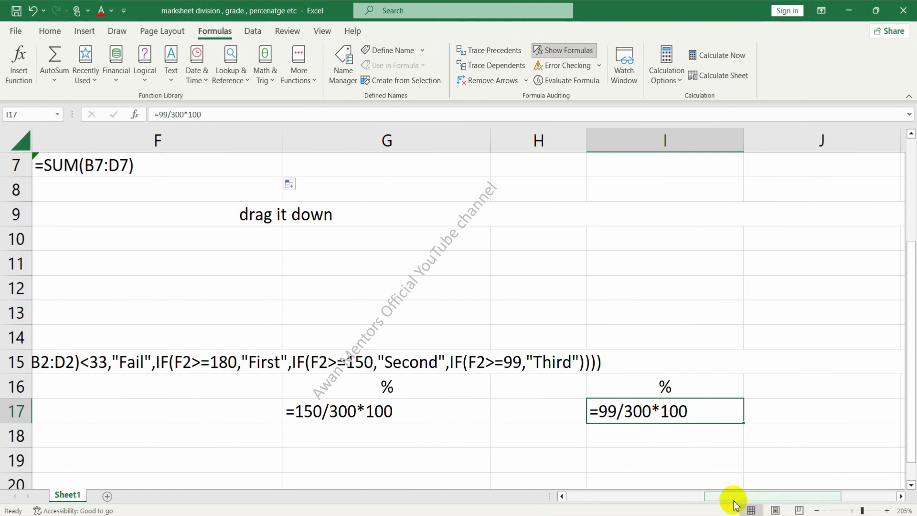
{"action": "left_click", "coordinate": [578, 50]}
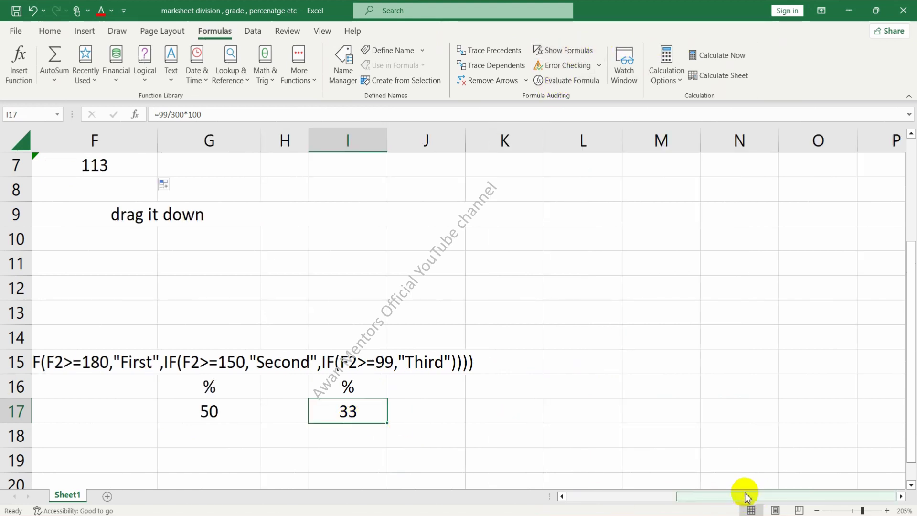
{"action": "left_click_drag", "start_coordinate": [745, 496], "coordinate": [605, 499]}
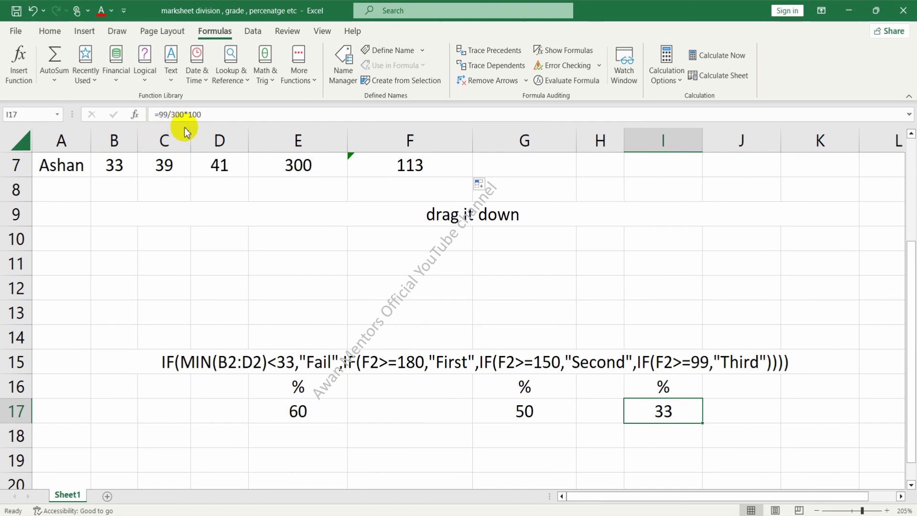
- Highlight and copy the nested IF/MIN division formula text from merged cell B15
{"action": "left_click", "coordinate": [758, 364]}
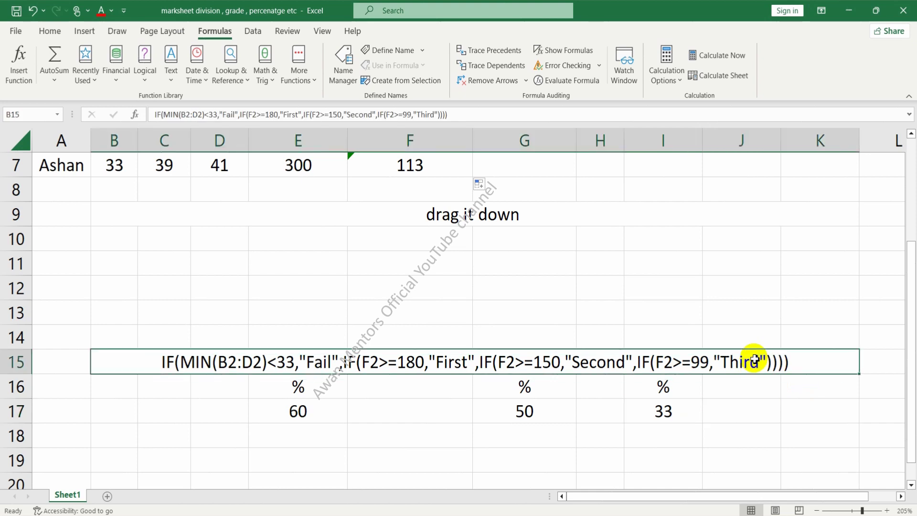
{"action": "double_click", "coordinate": [794, 364]}
{"action": "key", "text": "ctrl+c"}
{"action": "left_click_drag", "start_coordinate": [794, 364], "coordinate": [158, 358]}
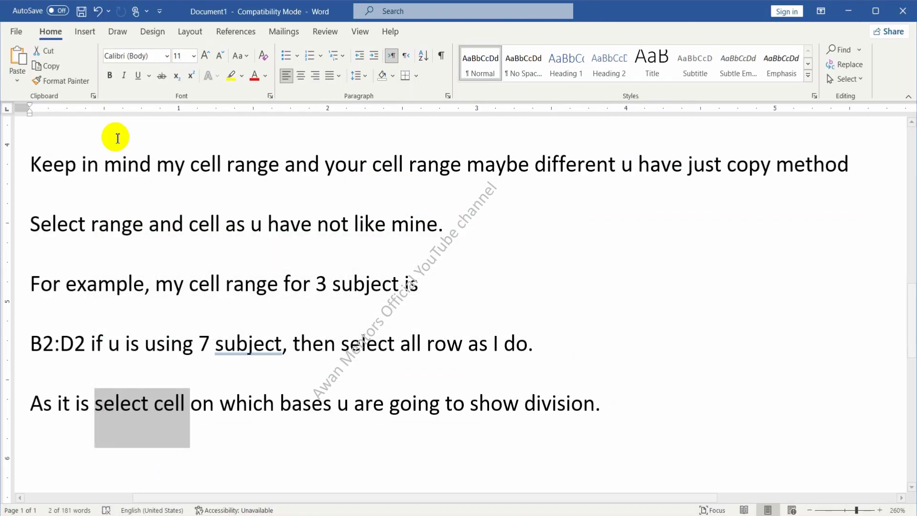
{"action": "scroll", "coordinate": [229, 178], "scroll_direction": "up", "scroll_amount": 5}
{"action": "scroll", "coordinate": [179, 177], "scroll_direction": "up", "scroll_amount": 5}
{"action": "scroll", "coordinate": [253, 300], "scroll_direction": "up", "scroll_amount": 1}
{"action": "double_click", "coordinate": [278, 325]}
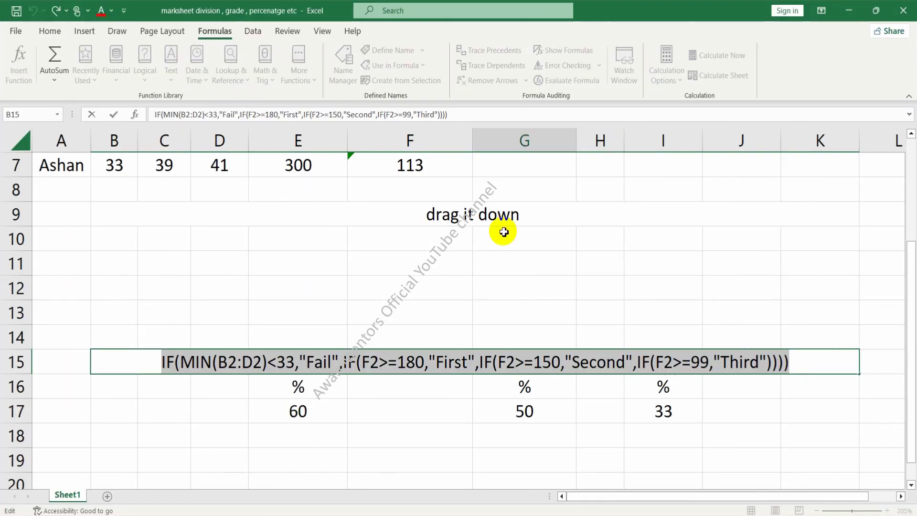
{"action": "left_click", "coordinate": [534, 191]}
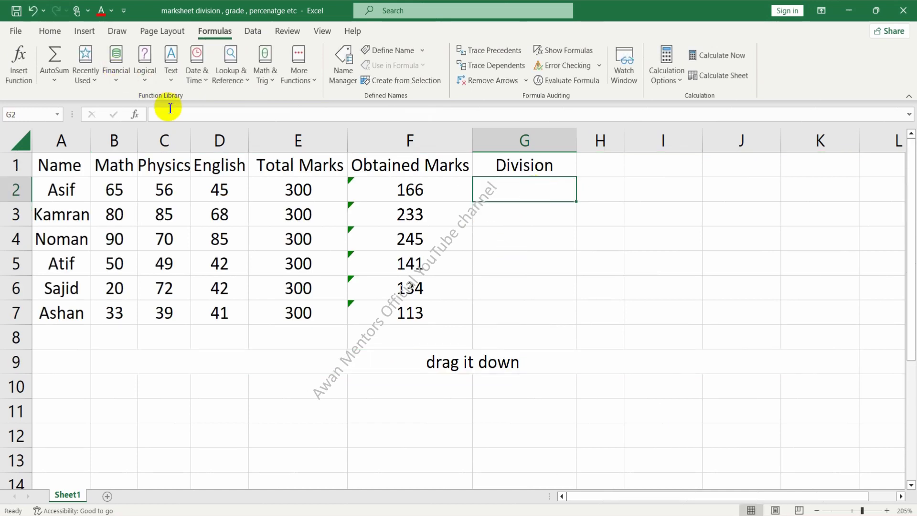
- Paste the IF/MIN division formula into G2 so it returns Second
{"action": "left_click", "coordinate": [187, 117]}
{"action": "type", "text": "="}
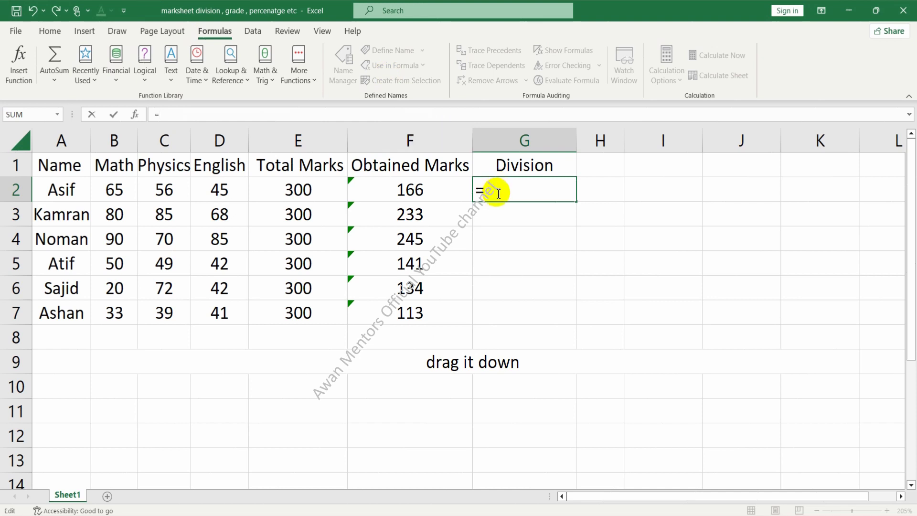
{"action": "key", "text": "ctrl+v"}
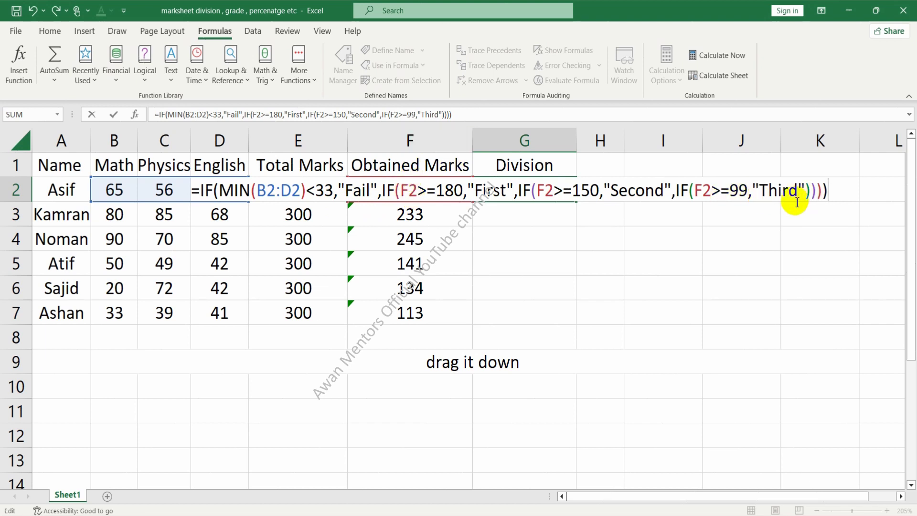
{"action": "key", "text": "Return"}
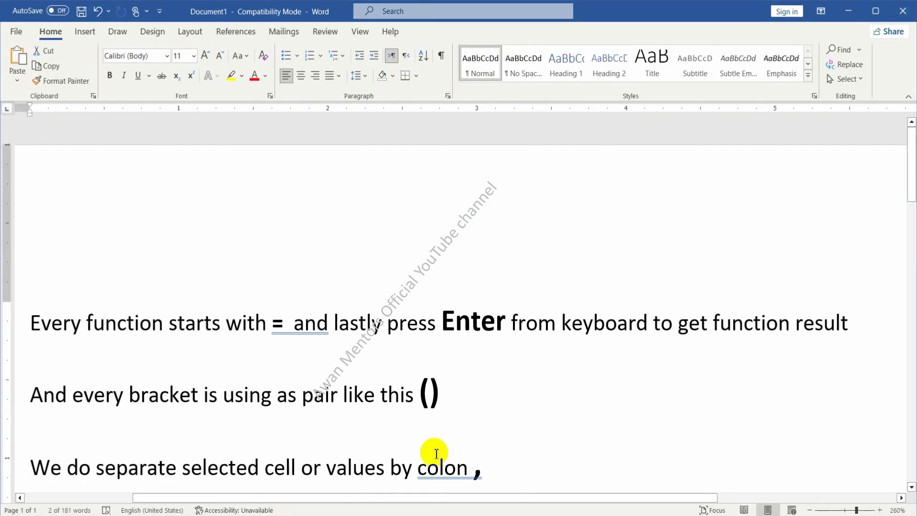
{"action": "scroll", "coordinate": [548, 420], "scroll_direction": "down", "scroll_amount": 2}
{"action": "scroll", "coordinate": [548, 420], "scroll_direction": "down", "scroll_amount": 5}
- Add a line reading 'My cell is F u can select ur' at the end of the notes
{"action": "scroll", "coordinate": [467, 399], "scroll_direction": "down", "scroll_amount": 2}
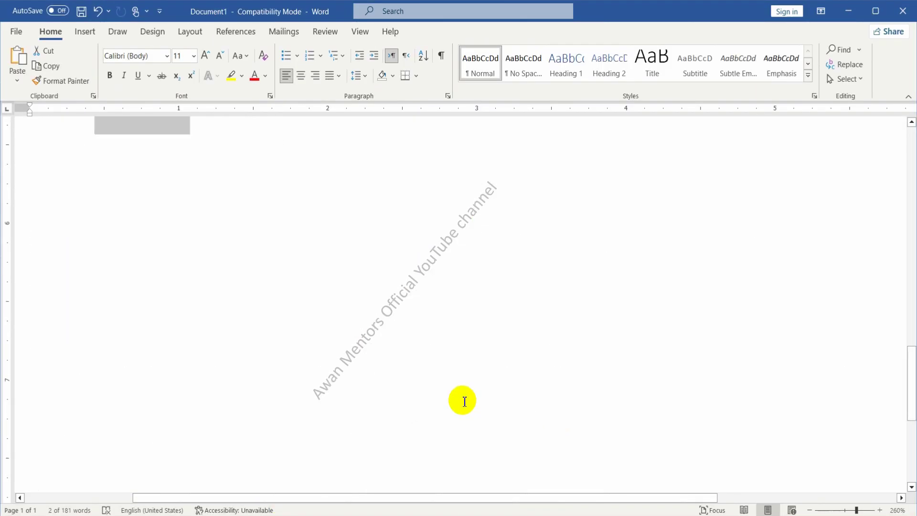
{"action": "scroll", "coordinate": [699, 288], "scroll_direction": "up", "scroll_amount": 2}
{"action": "left_click", "coordinate": [683, 298]}
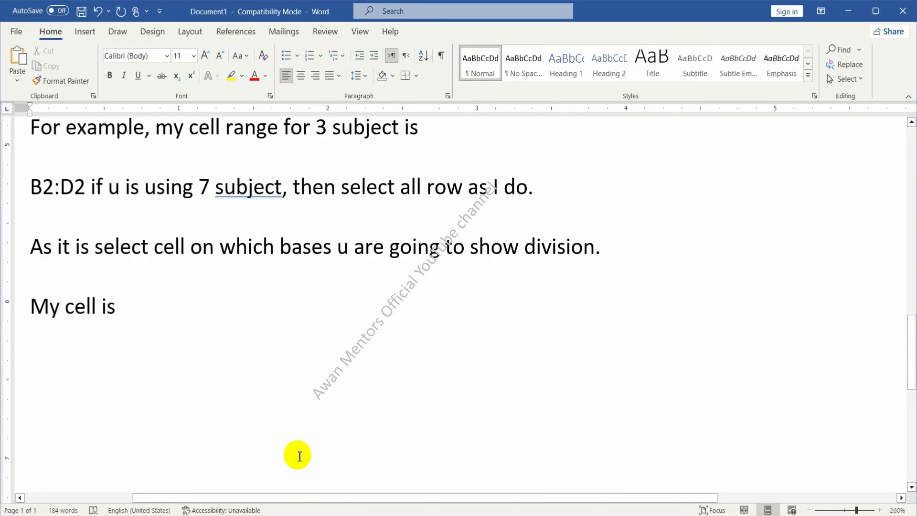
{"action": "type", "text": "F u can select ur"}
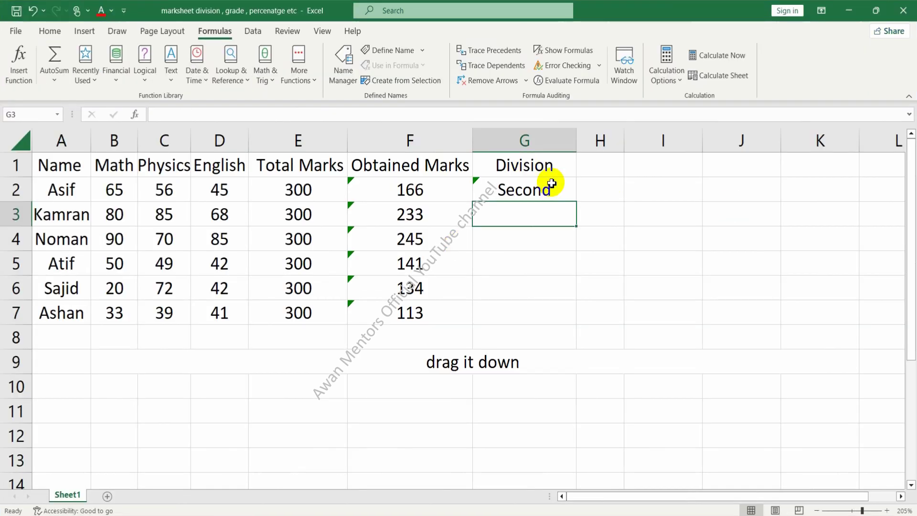
- Fill the division formula from G2 down the column and delete the extra result in G8
{"action": "left_click", "coordinate": [564, 189]}
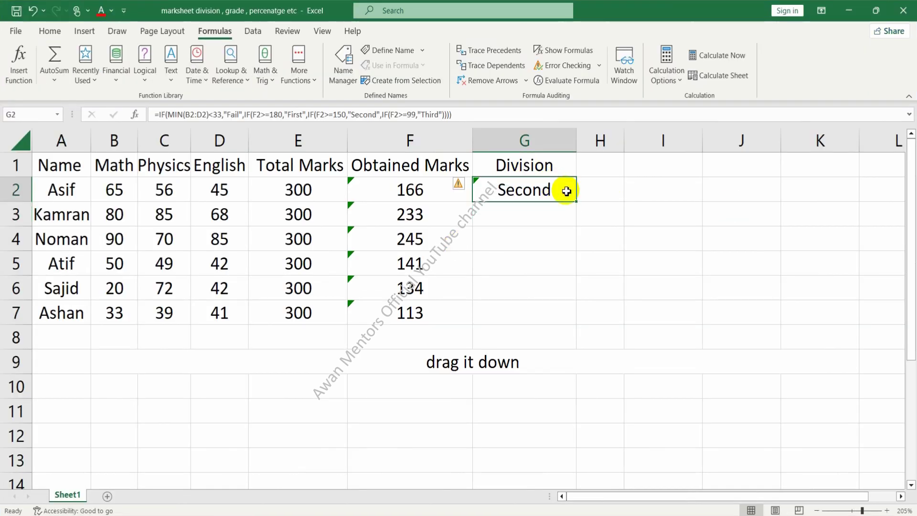
{"action": "left_click", "coordinate": [487, 363]}
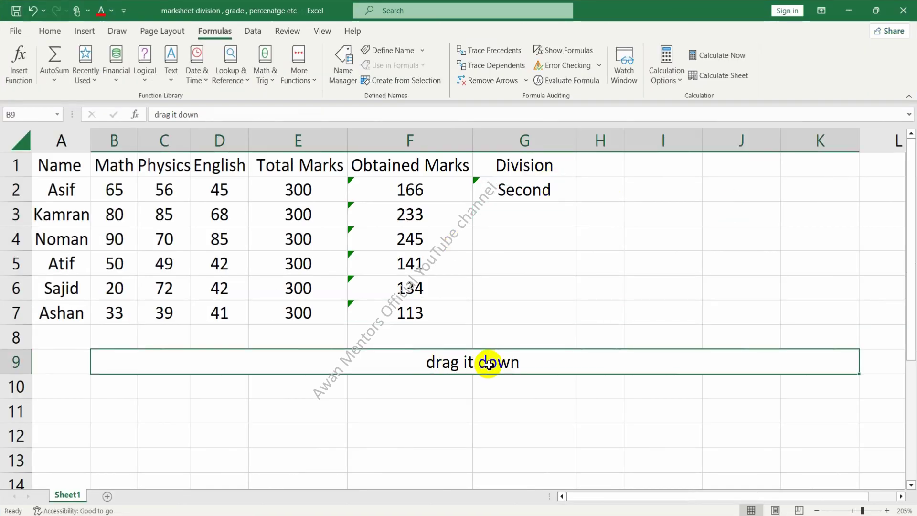
{"action": "left_click", "coordinate": [555, 187]}
{"action": "left_click_drag", "start_coordinate": [577, 203], "coordinate": [565, 337]}
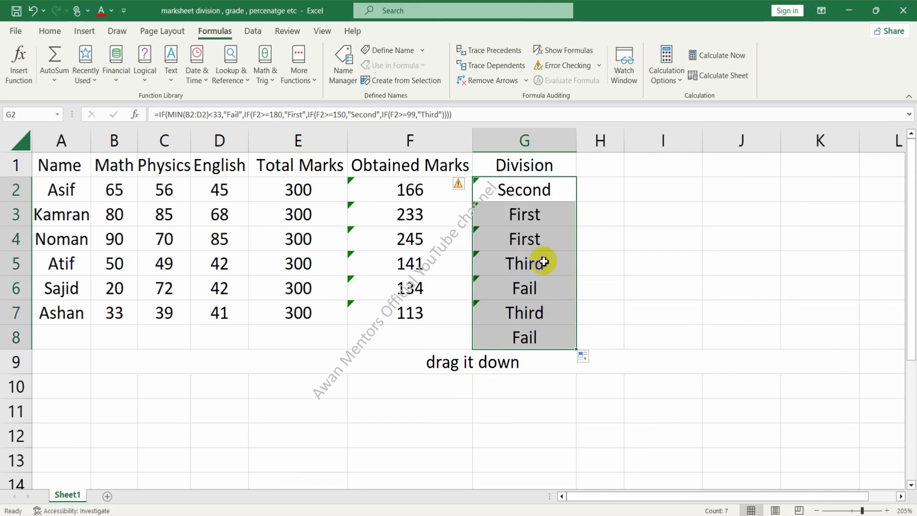
{"action": "left_click", "coordinate": [588, 339]}
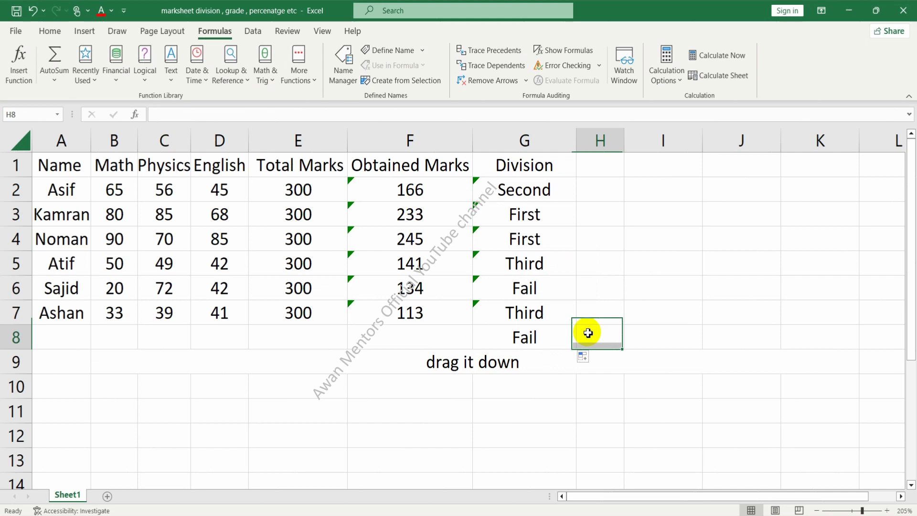
{"action": "left_click", "coordinate": [550, 339]}
{"action": "key", "text": "Delete"}
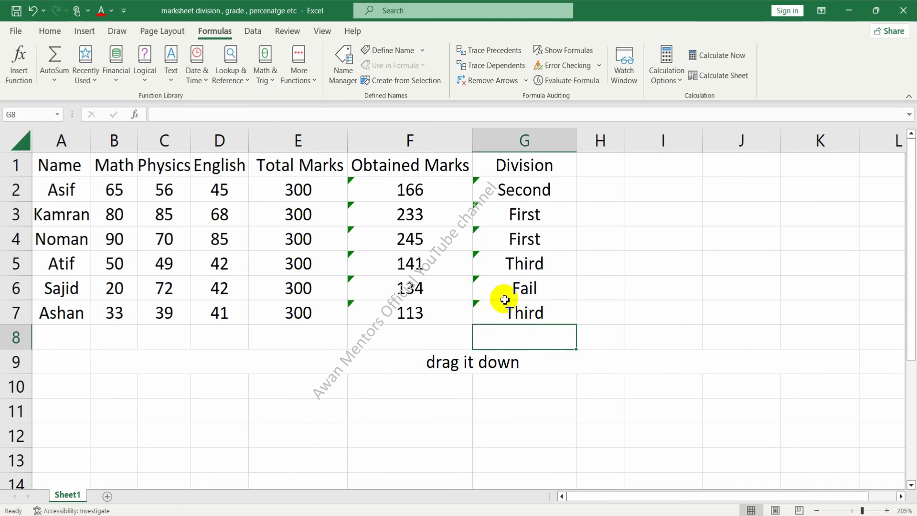
- Check the Fail student's Math mark of 20 and the 60% threshold in E17
{"action": "left_click", "coordinate": [124, 297]}
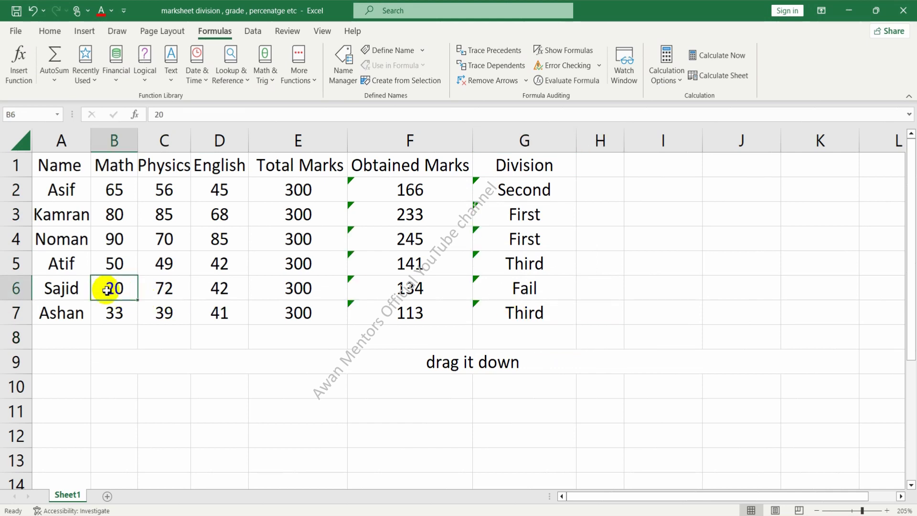
{"action": "scroll", "coordinate": [347, 302], "scroll_direction": "down", "scroll_amount": 1}
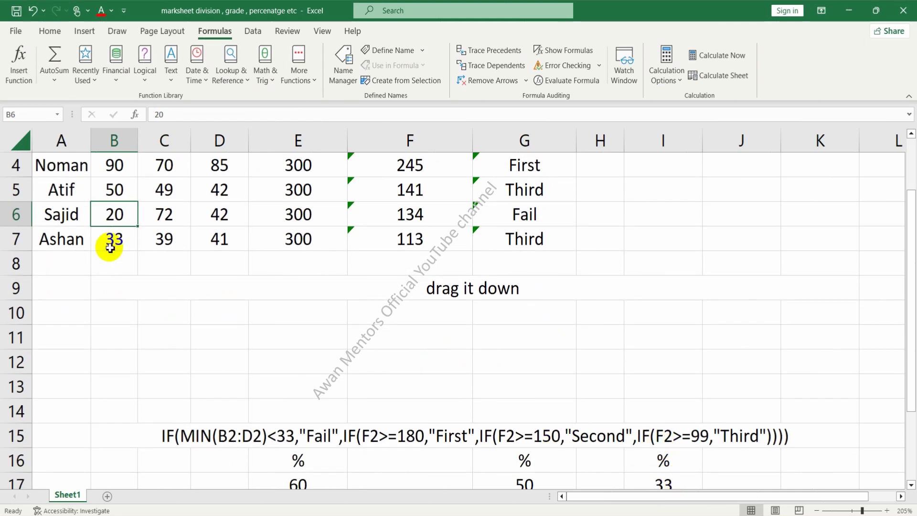
{"action": "scroll", "coordinate": [411, 215], "scroll_direction": "up", "scroll_amount": 1}
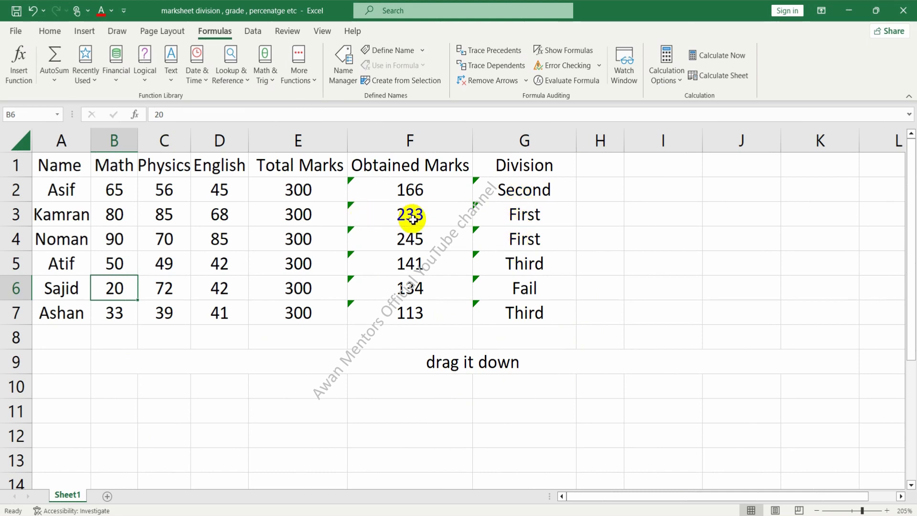
{"action": "scroll", "coordinate": [413, 234], "scroll_direction": "down", "scroll_amount": 3}
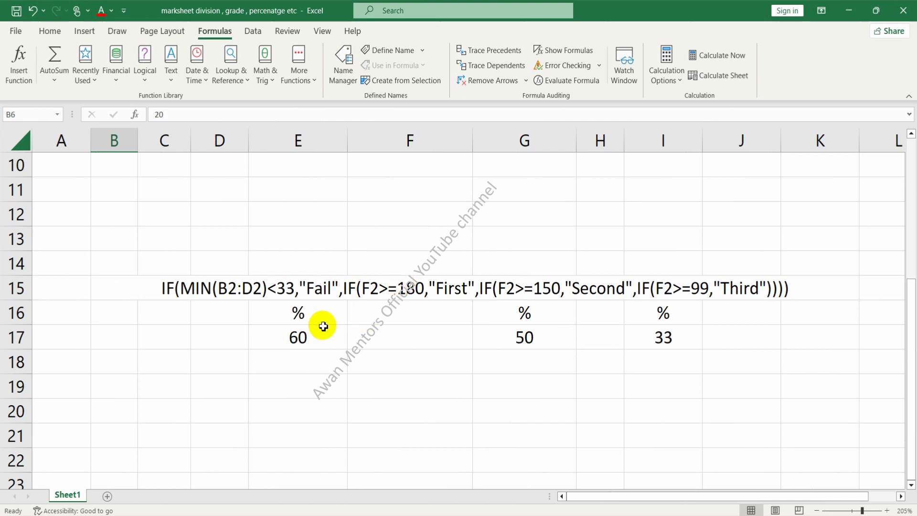
{"action": "left_click", "coordinate": [308, 337]}
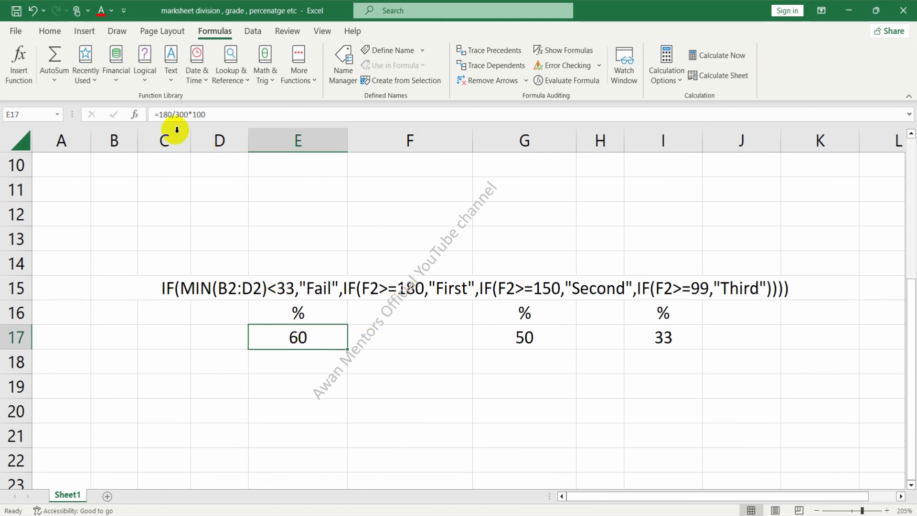
{"action": "scroll", "coordinate": [200, 152], "scroll_direction": "up", "scroll_amount": 3}
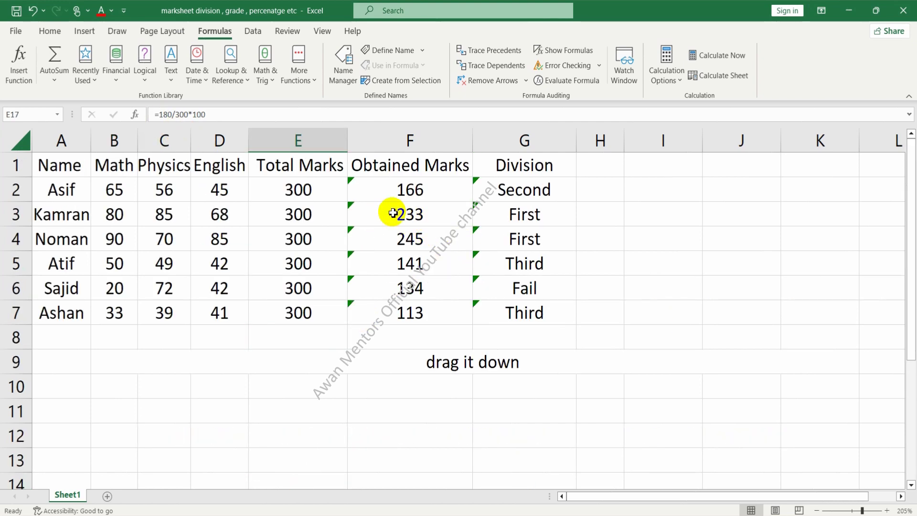